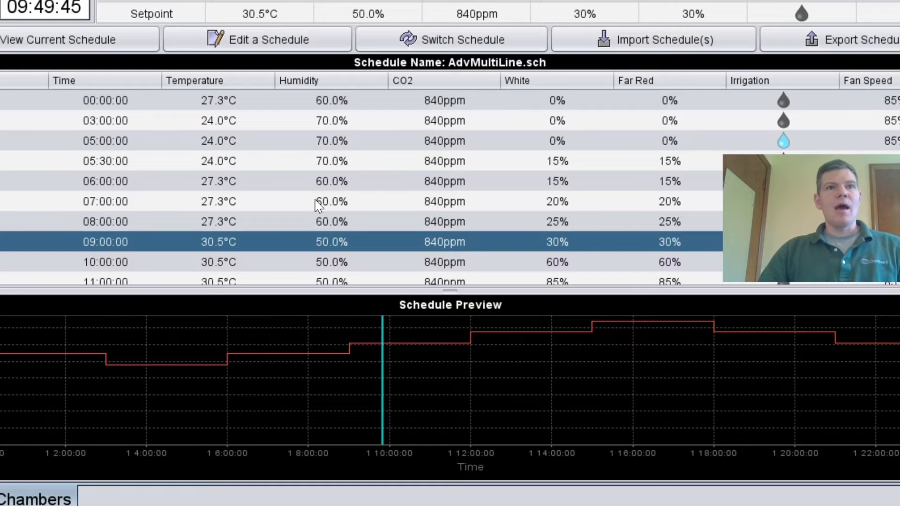
Review the timed entries of the AdvMultiLine.sch schedule across the whole day.
scroll(241, 169, "down", 4)
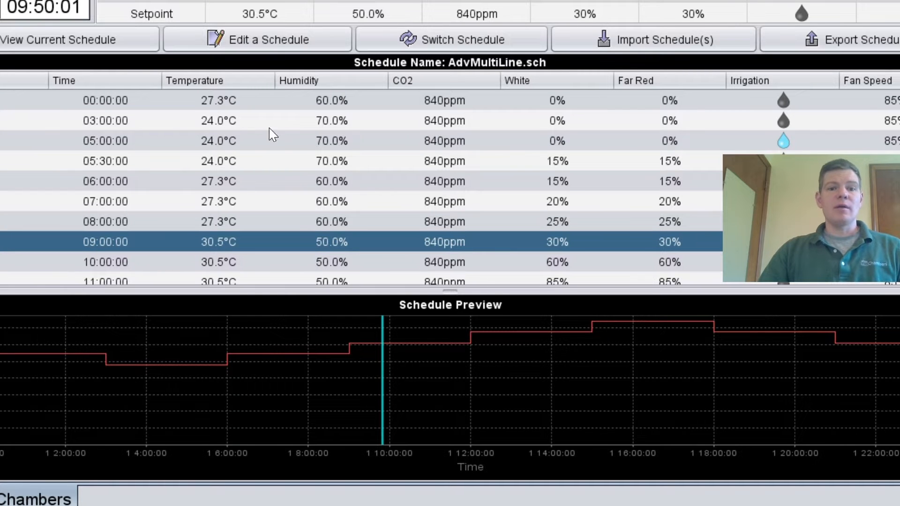
scroll(315, 150, "down", 3)
scroll(316, 176, "down", 2)
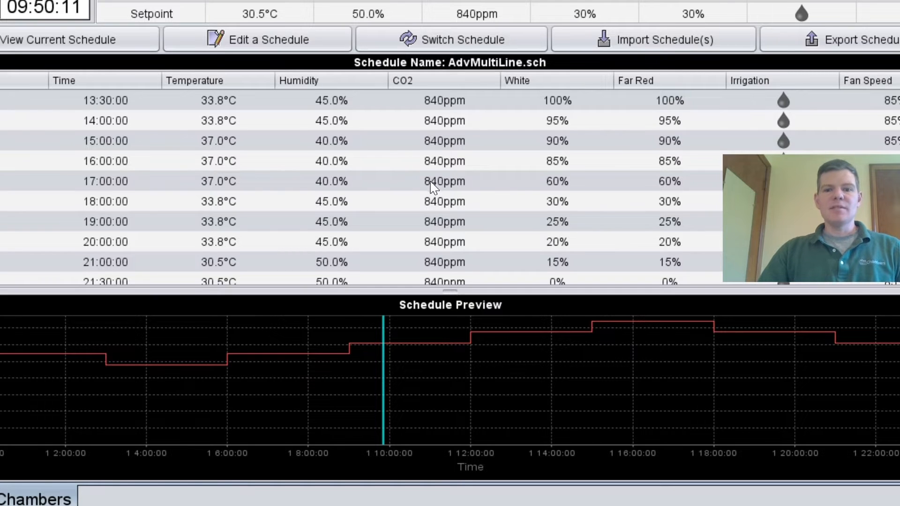
scroll(691, 155, "up", 2)
scroll(689, 152, "up", 2)
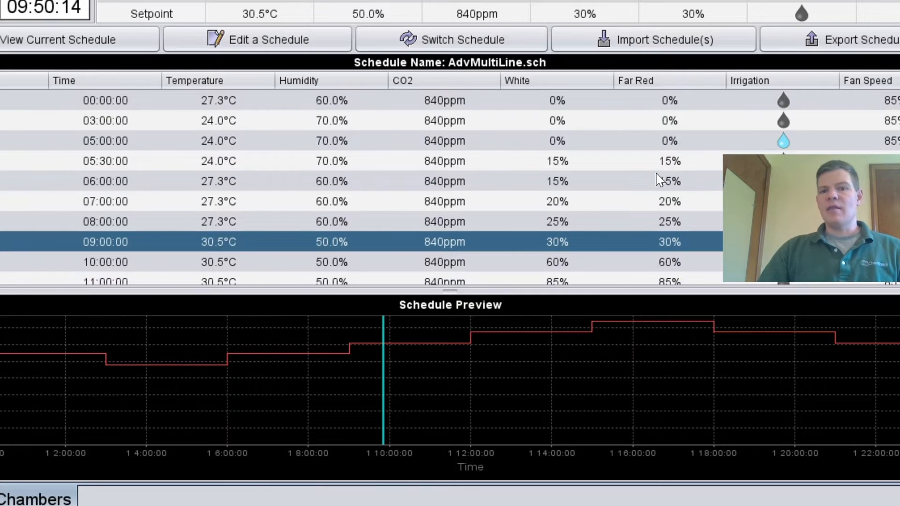
scroll(610, 232, "down", 2)
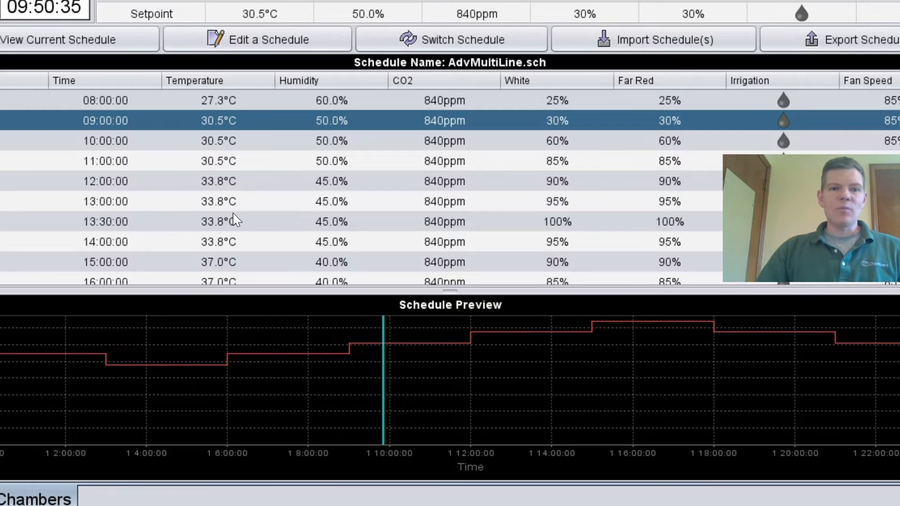
Start editing a new blank schedule and set the first entry's time to 00:00:00.
left_click(304, 44)
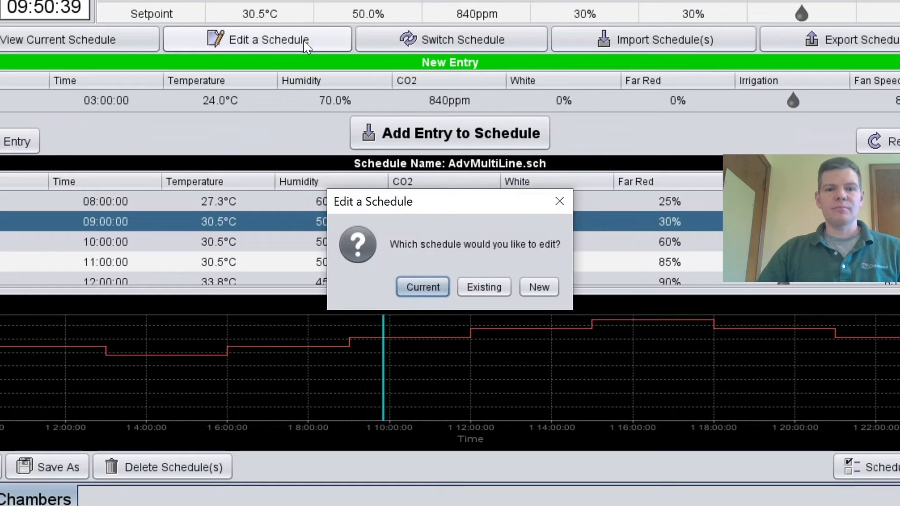
left_click(521, 288)
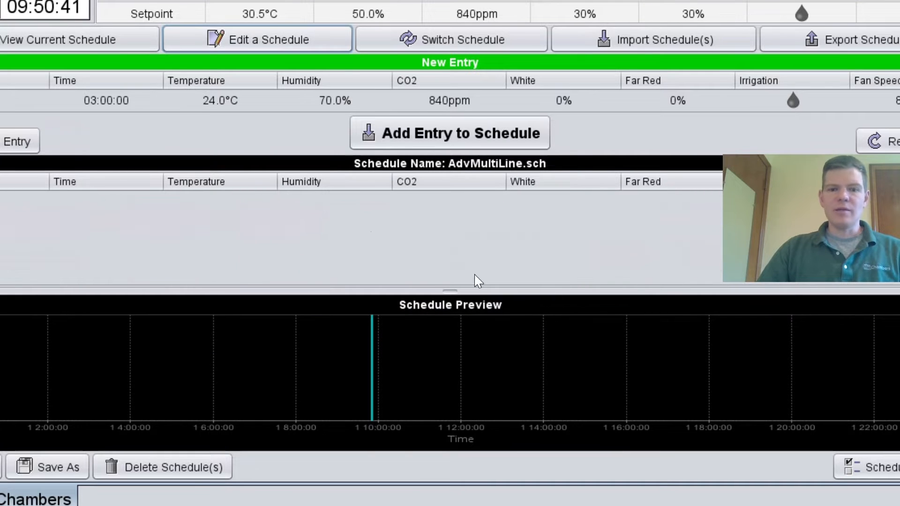
left_click(105, 101)
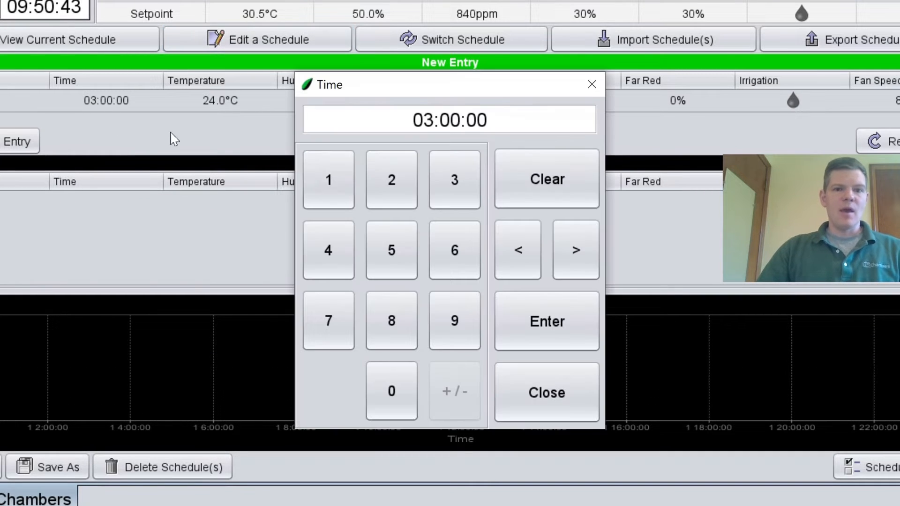
left_click(383, 396)
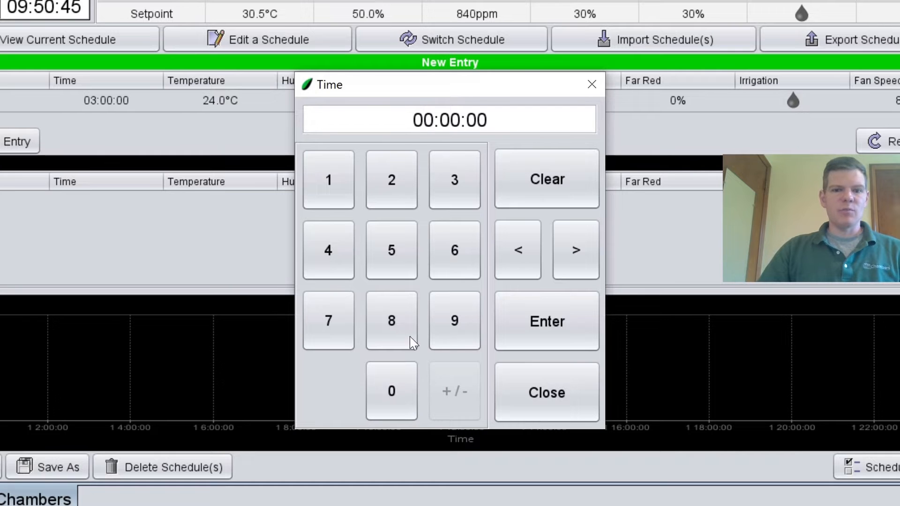
left_click(586, 246)
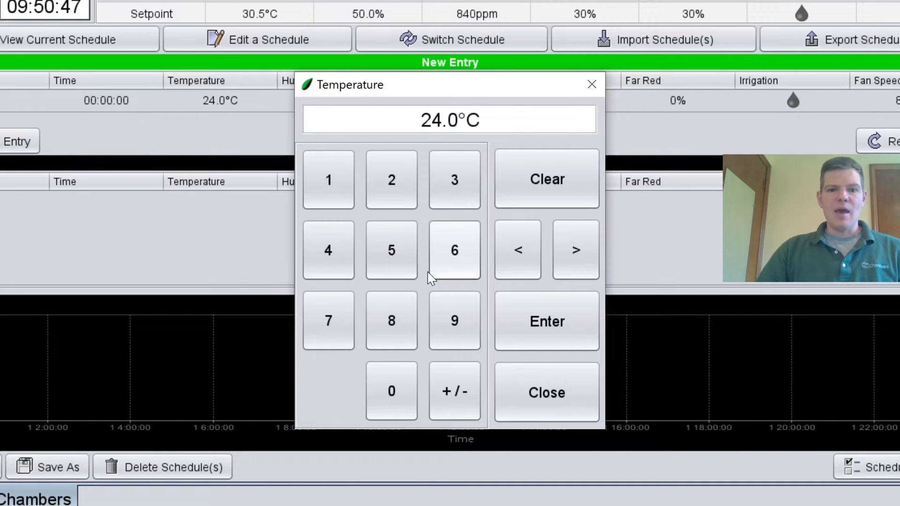
Set the 00:00:00 entry's temperature to 27.3°C and its humidity to 60.0%.
left_click(383, 185)
left_click(342, 305)
left_click(459, 176)
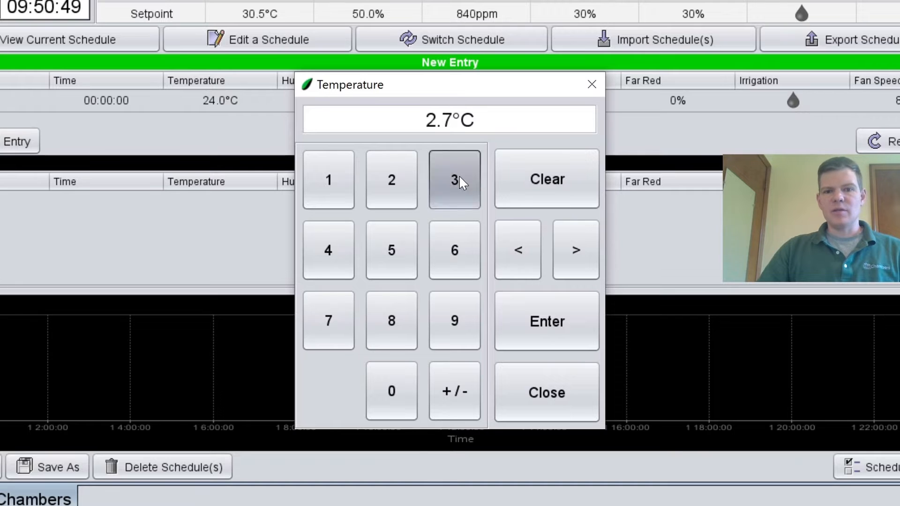
left_click(579, 257)
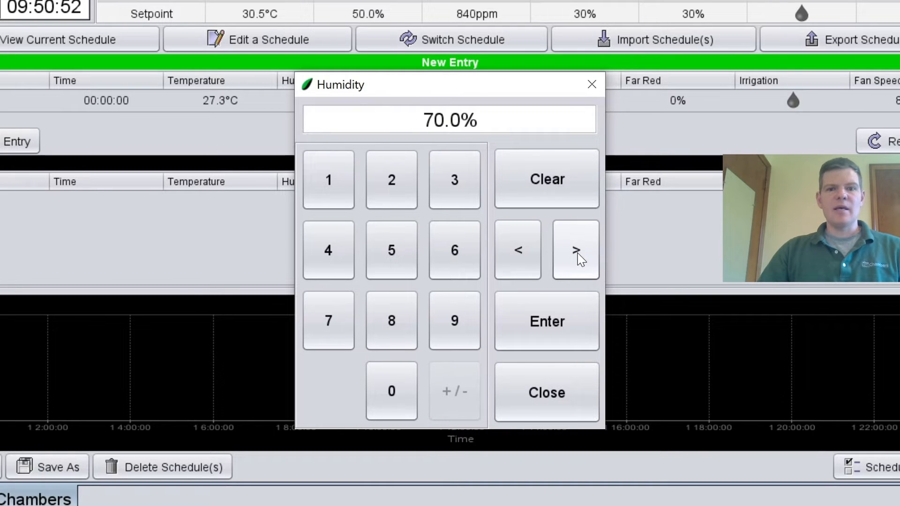
left_click(457, 262)
left_click(385, 390)
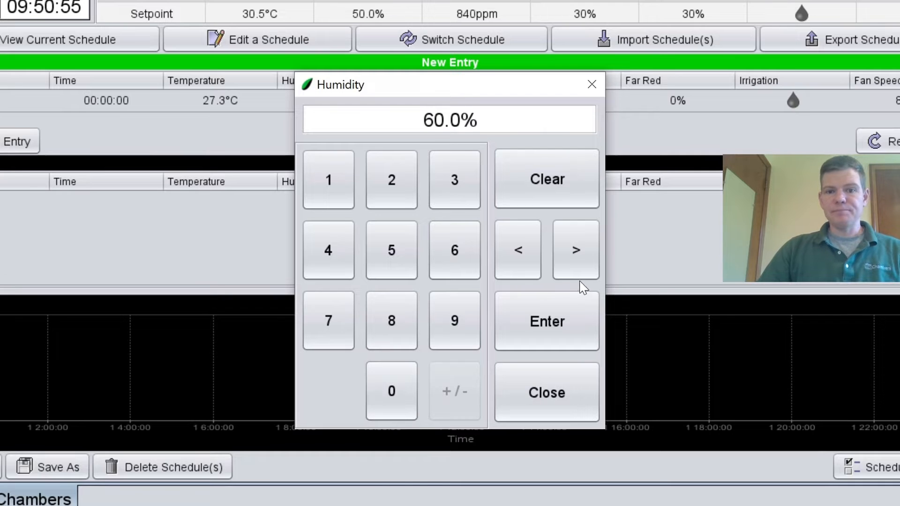
left_click(576, 241)
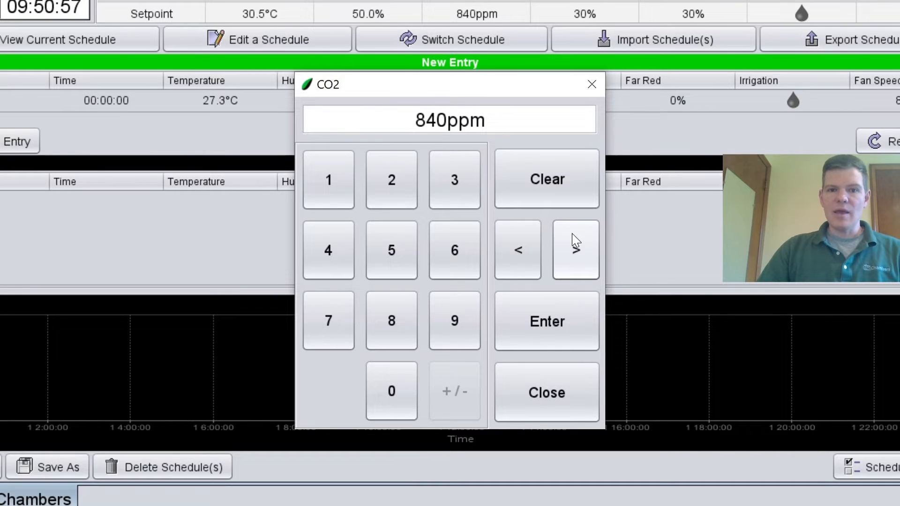
Keep the CO2, White, Far Red and irrigation settings and add the 00:00:00 entry to the schedule.
left_click(576, 249)
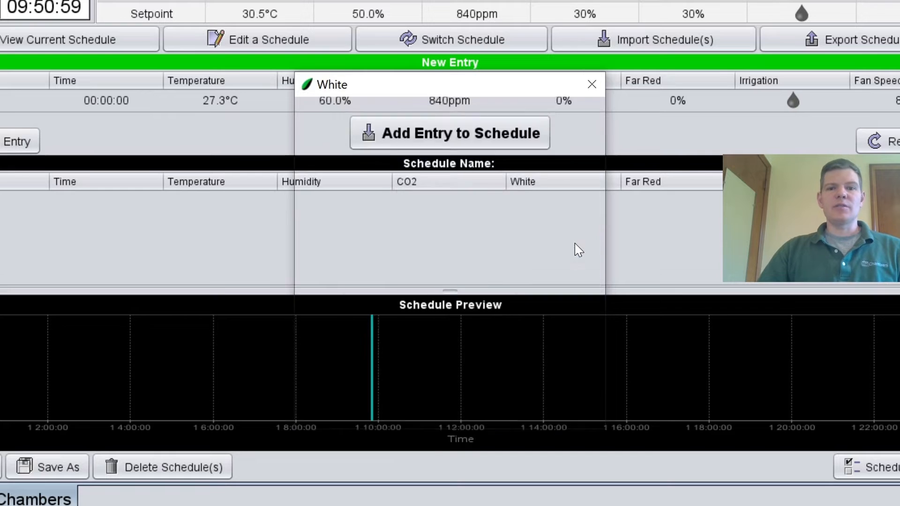
left_click(577, 249)
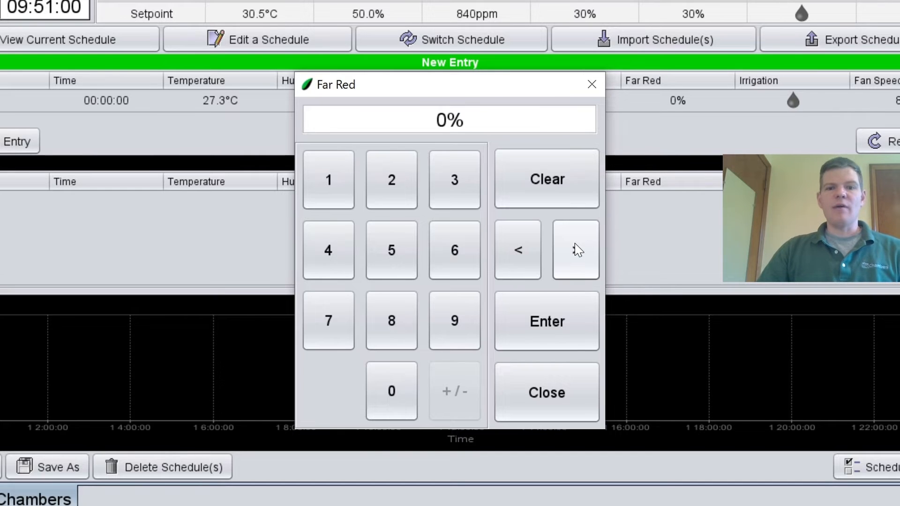
left_click(576, 249)
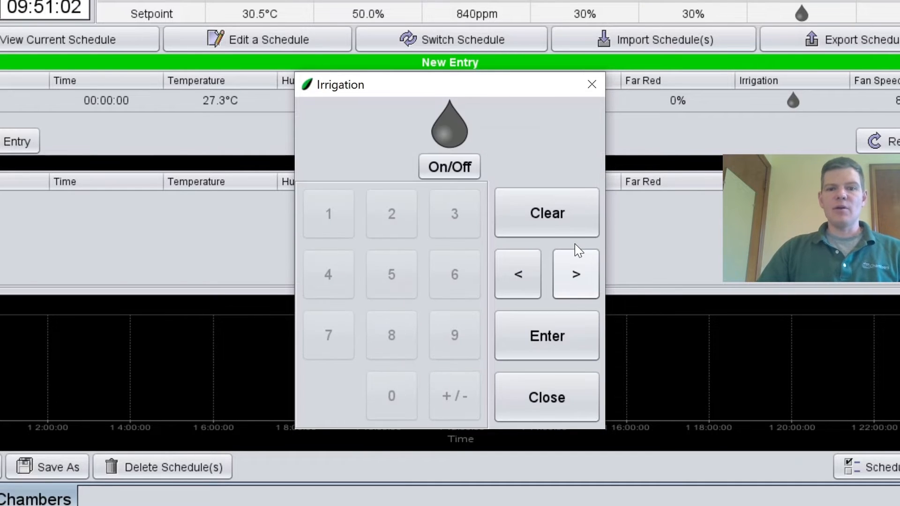
left_click(576, 338)
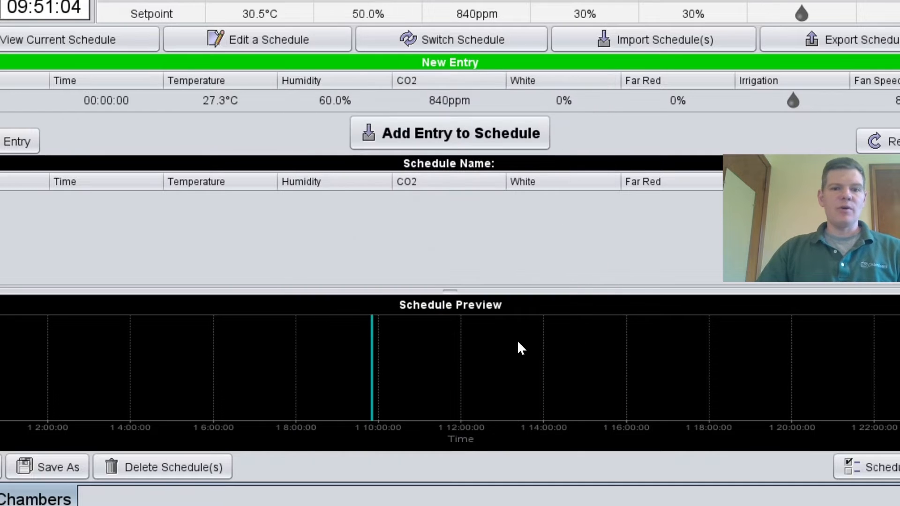
left_click(386, 138)
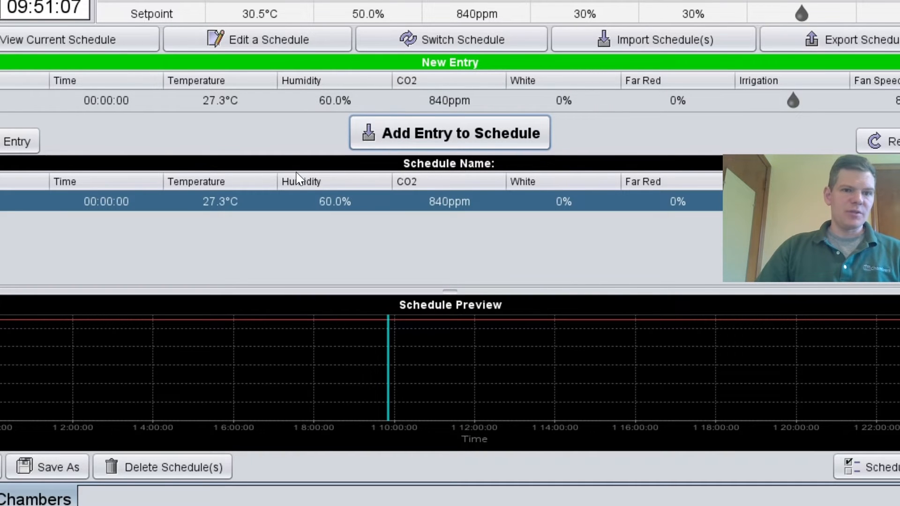
Set the time of the next new entry to 03:00:00.
left_click(111, 107)
left_click(457, 185)
left_click(392, 396)
left_click(390, 399)
left_click(390, 400)
left_click(581, 250)
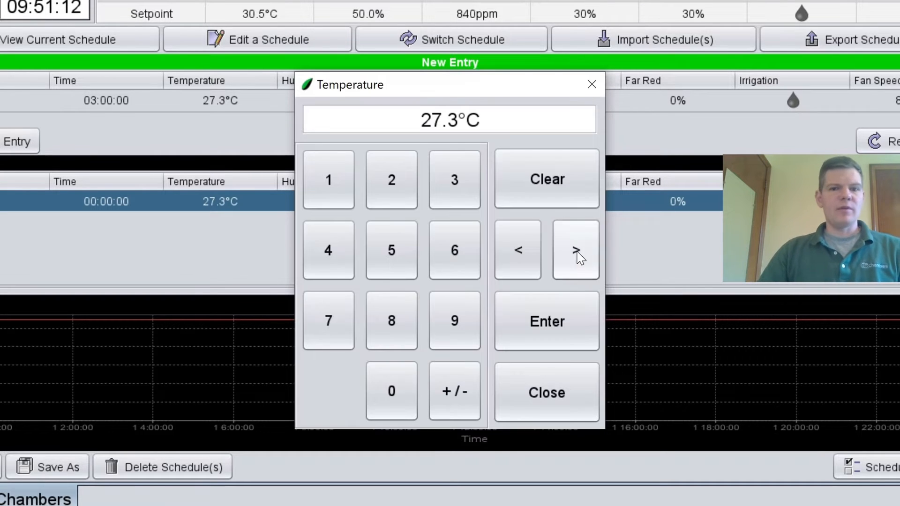
Set the 03:00:00 entry's temperature to 24.0°C and its humidity to 70.0%.
left_click(381, 182)
left_click(335, 242)
left_click(398, 389)
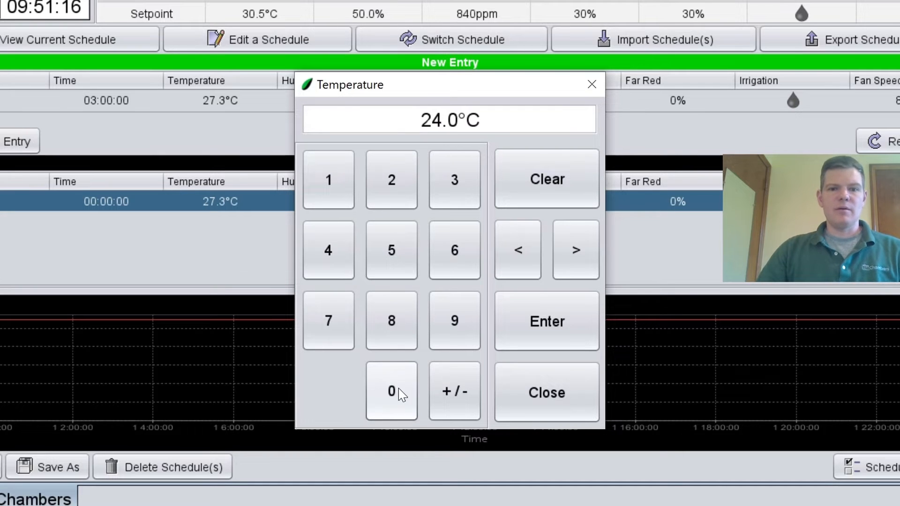
left_click(579, 252)
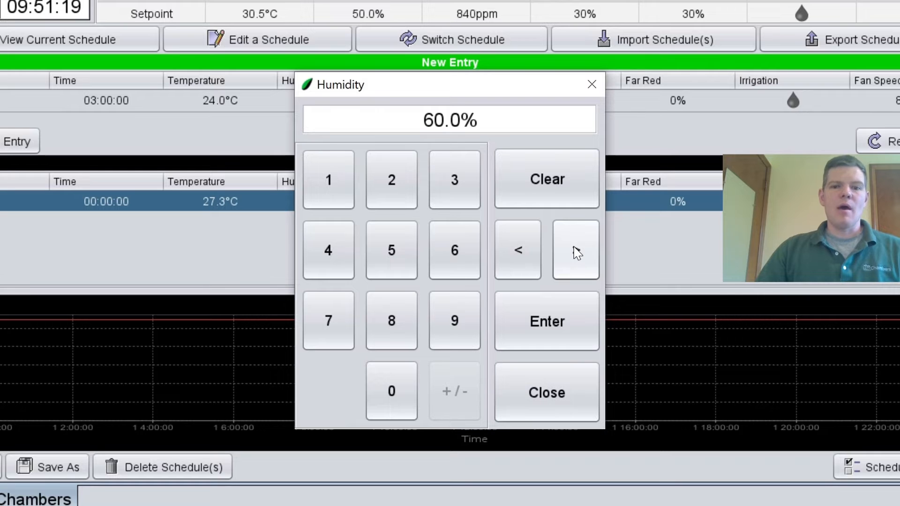
left_click(337, 306)
left_click(395, 393)
left_click(395, 392)
left_click(578, 248)
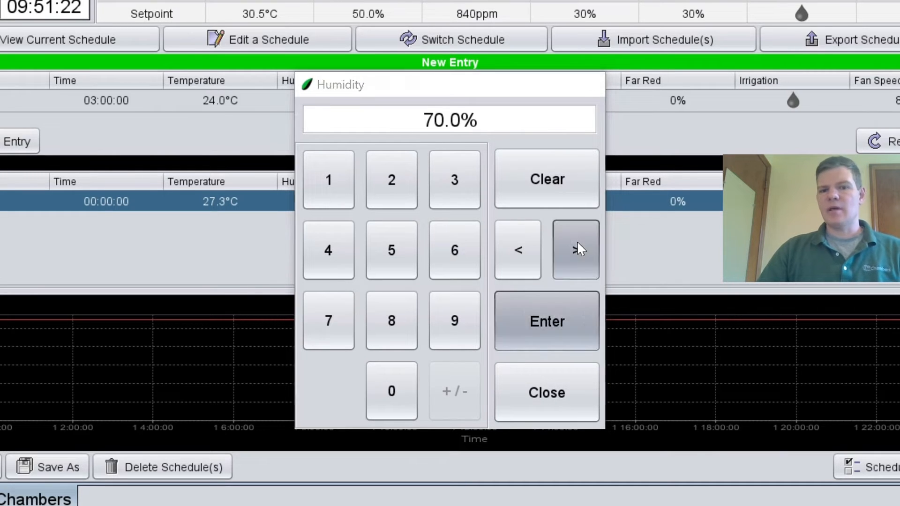
Keep the remaining settings and add the 03:00:00 entry to the schedule.
left_click(578, 248)
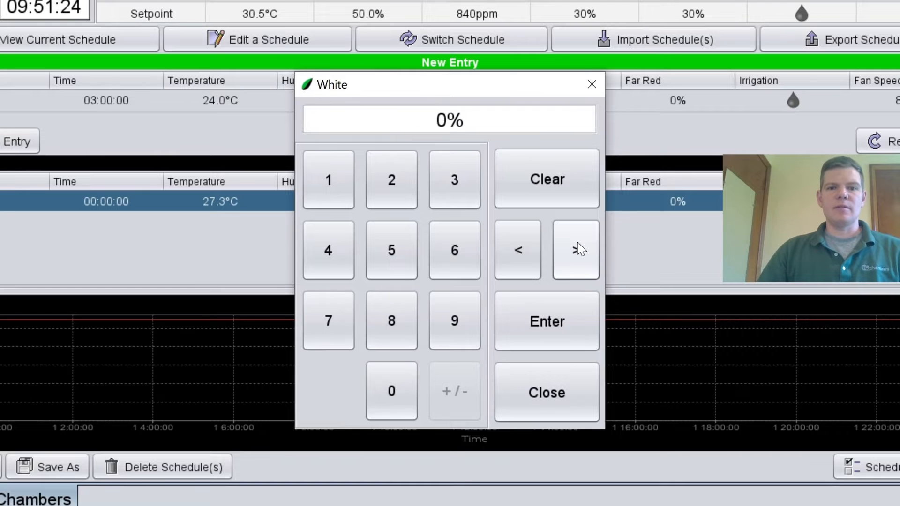
left_click(579, 251)
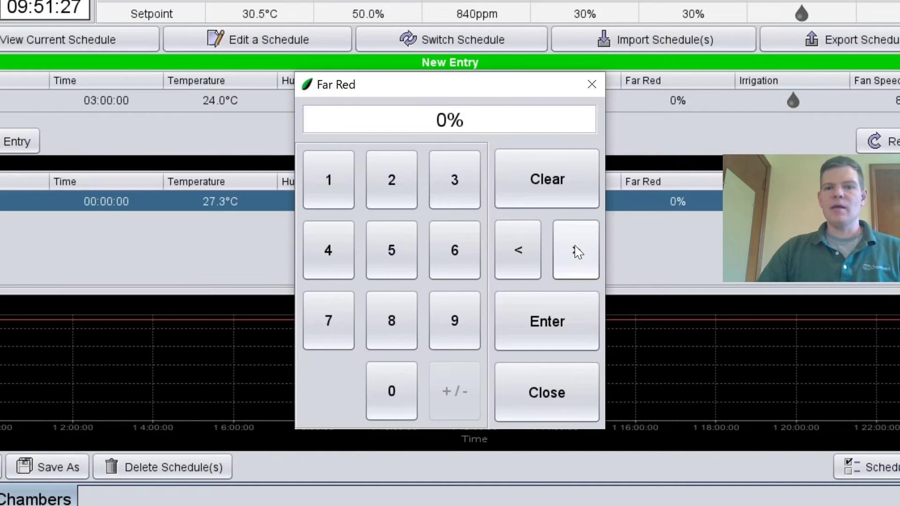
left_click(578, 252)
left_click(551, 323)
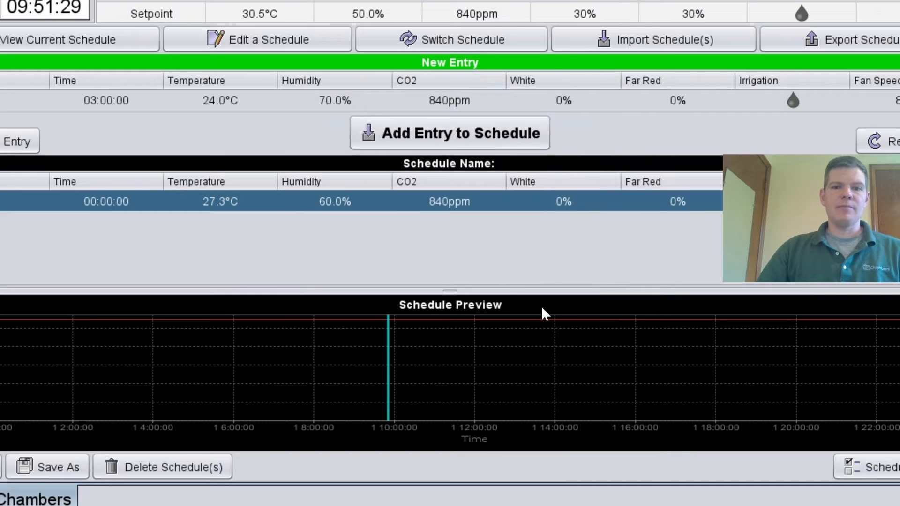
left_click(512, 136)
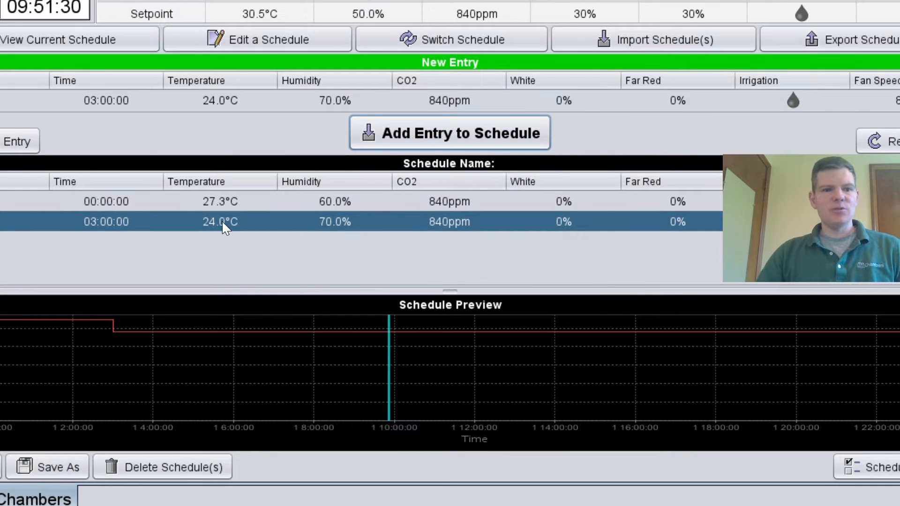
Set the time of the third new entry to 05:00:00.
left_click(113, 101)
left_click(401, 260)
left_click(400, 390)
left_click(400, 385)
left_click(400, 386)
left_click(399, 386)
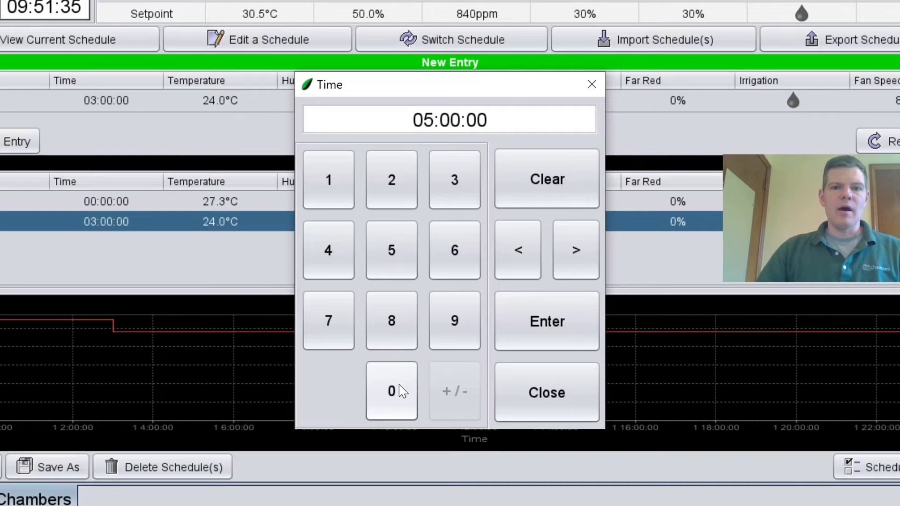
left_click(572, 256)
Turn irrigation on for the 05:00:00 entry, keeping its other settings, and add it to the schedule.
left_click(572, 256)
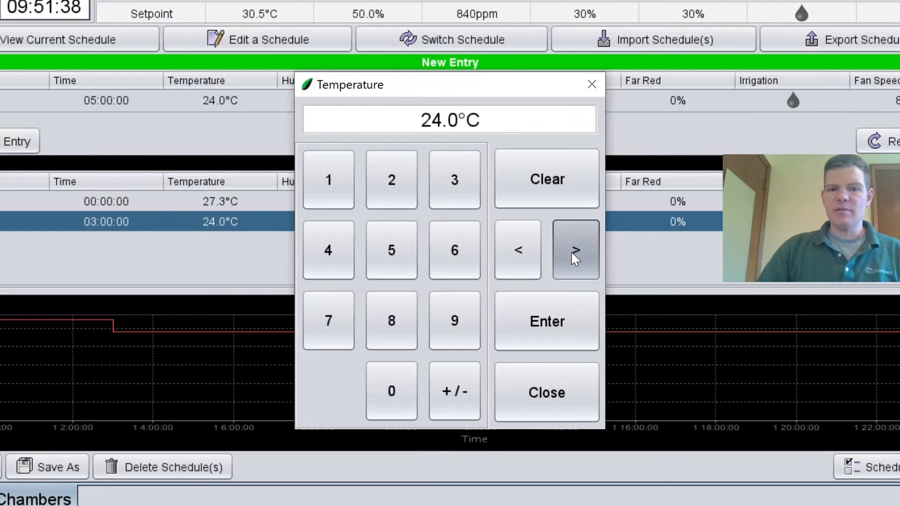
left_click(572, 252)
left_click(572, 252)
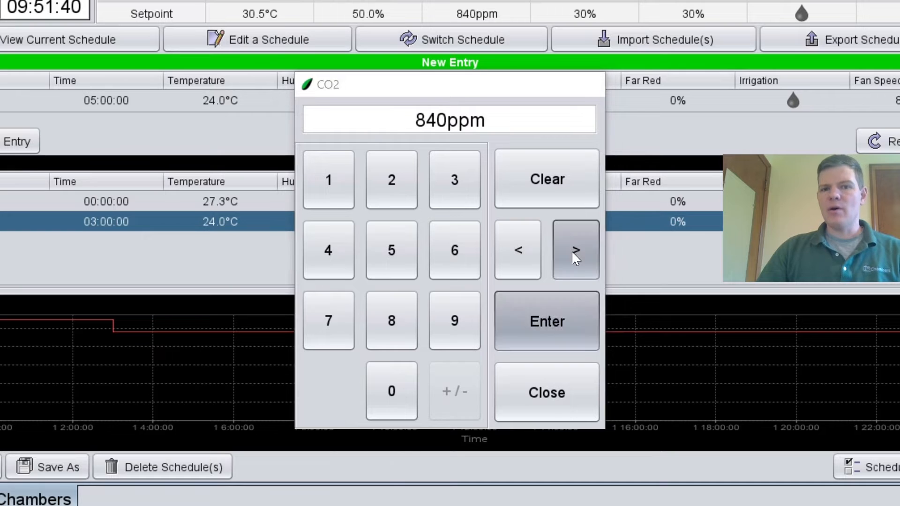
left_click(575, 256)
left_click(572, 253)
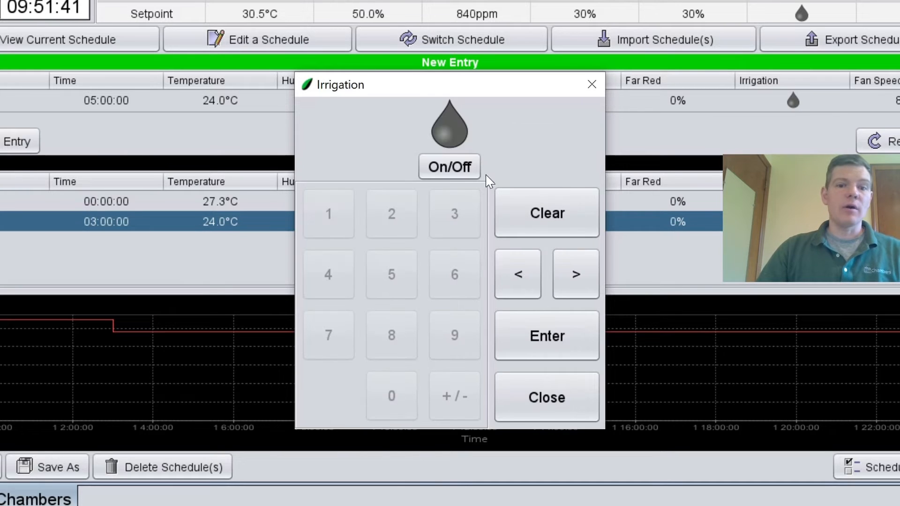
left_click(451, 174)
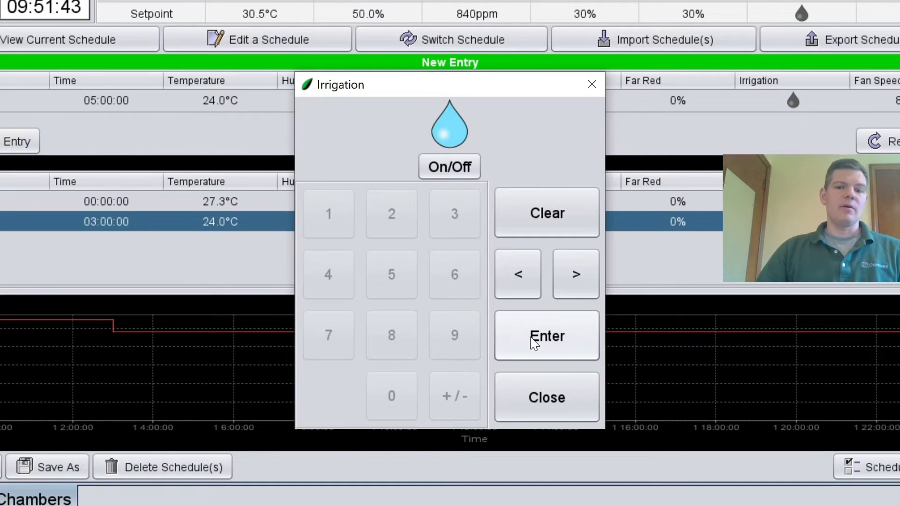
left_click(538, 337)
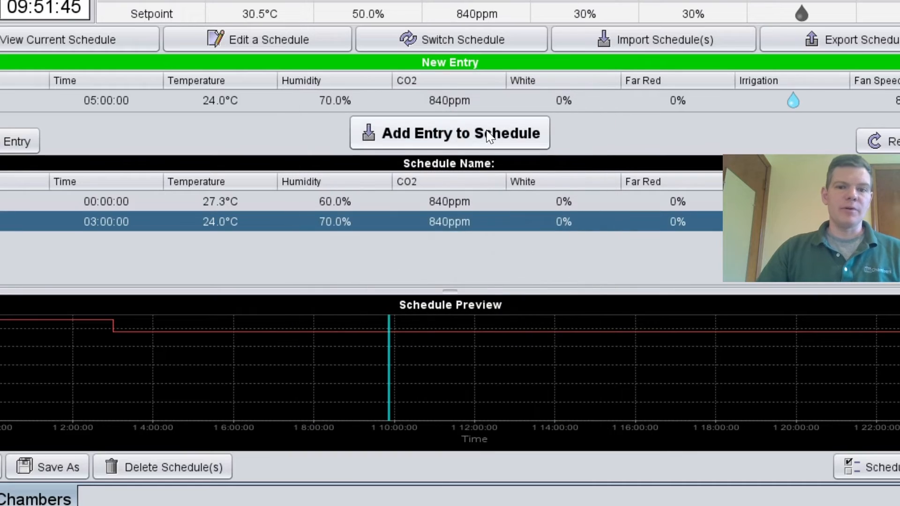
left_click(493, 135)
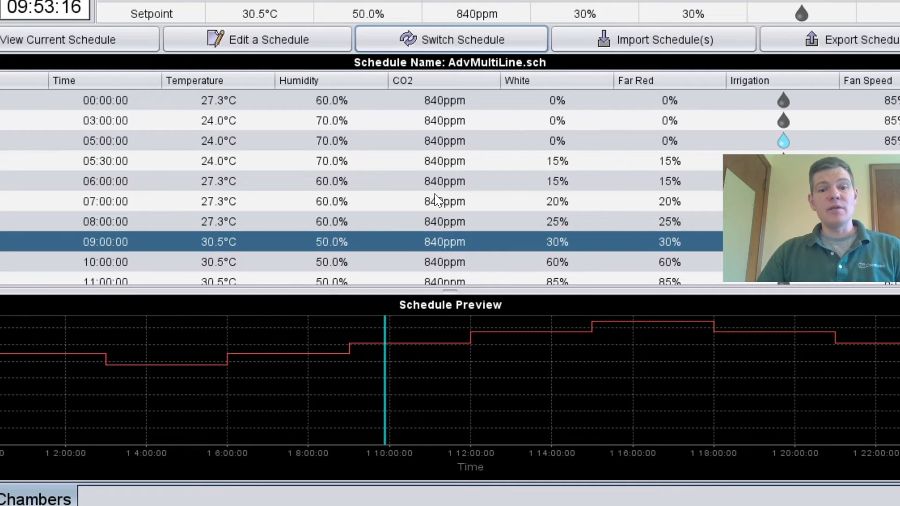
Enlarge the schedule preview graph by shrinking the entry table above it.
left_click_drag(450, 290, 437, 178)
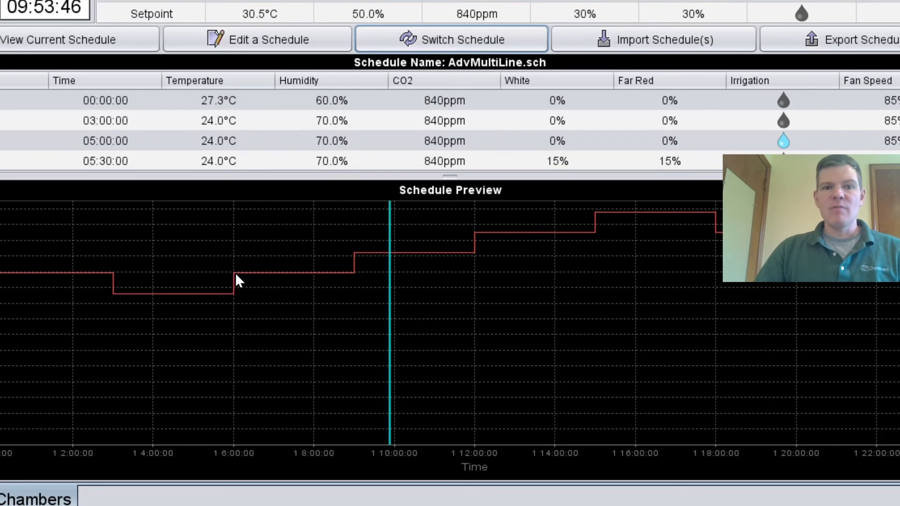
Open the current schedule AdvMultiLine.sch for editing and enable Ramp Temperature in its schedule options.
left_click(202, 46)
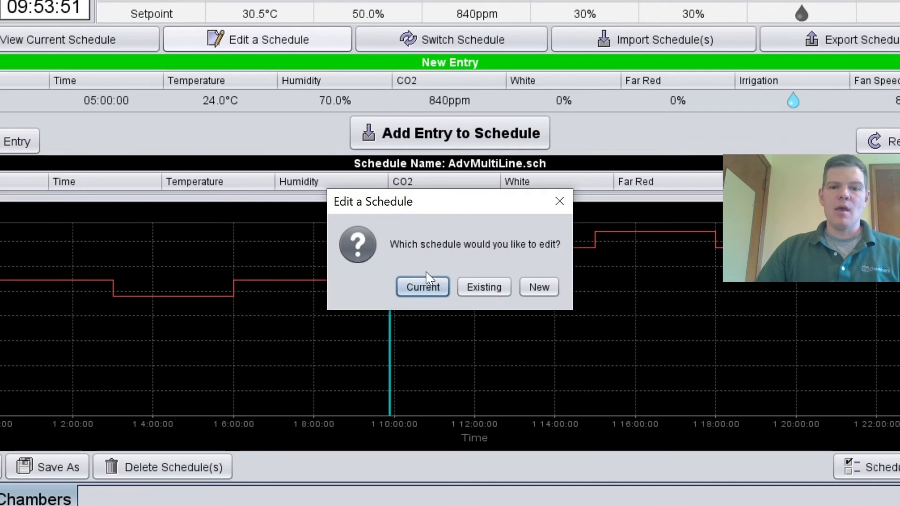
left_click(434, 285)
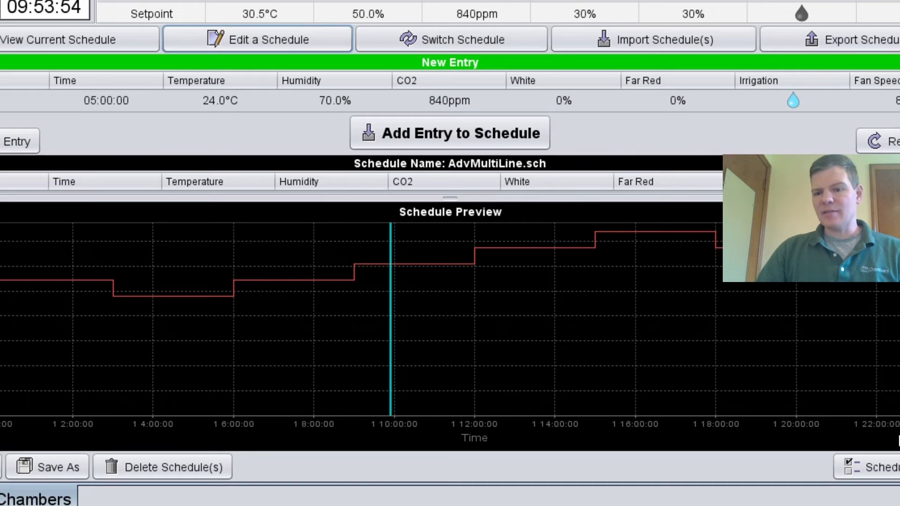
left_click(892, 473)
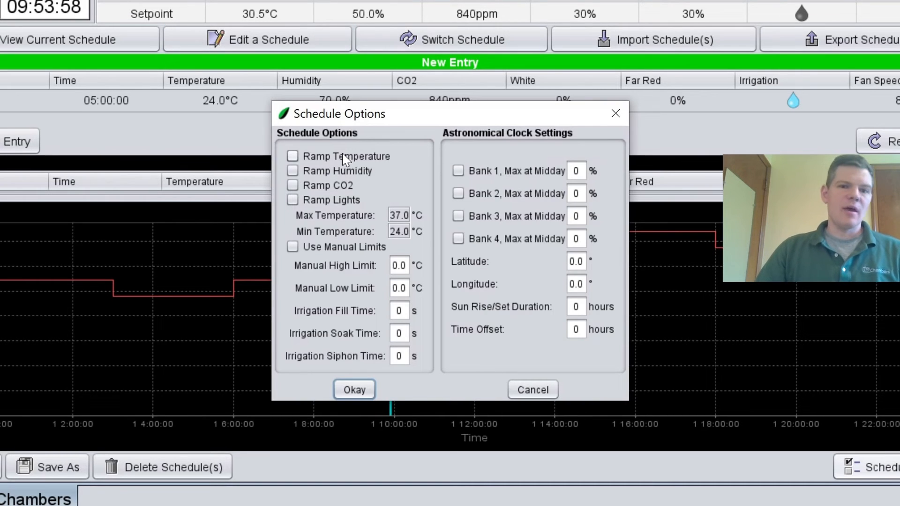
left_click(343, 158)
left_click(353, 391)
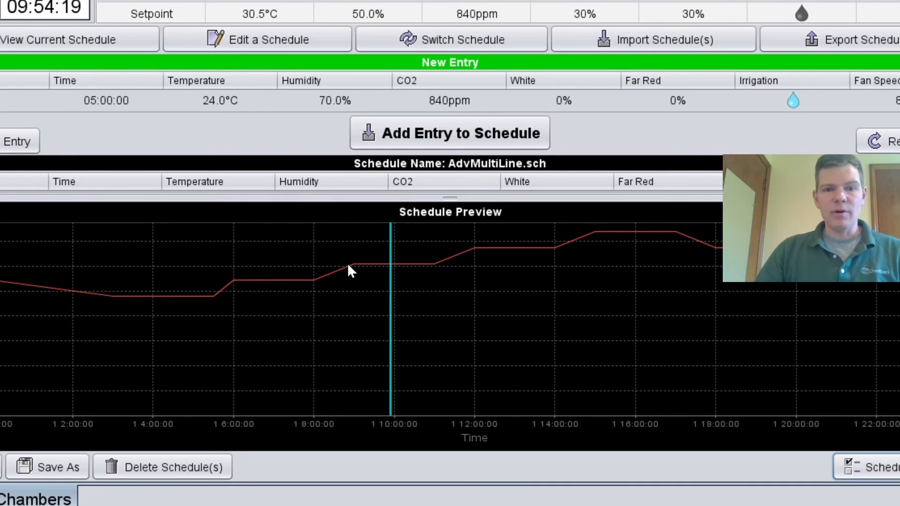
Resize the entry table and schedule preview graph to compare the entries' times and temperatures with the ramped temperature curve.
left_click_drag(377, 200, 416, 361)
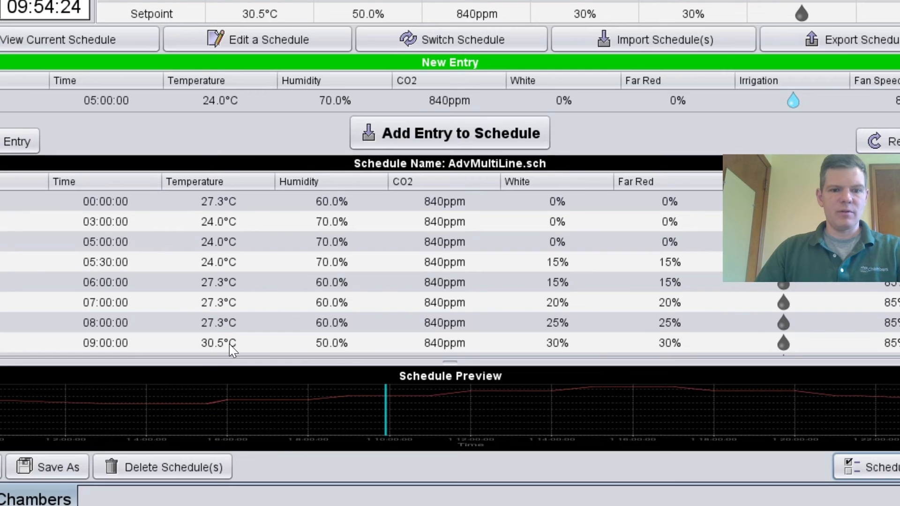
left_click_drag(296, 360, 324, 167)
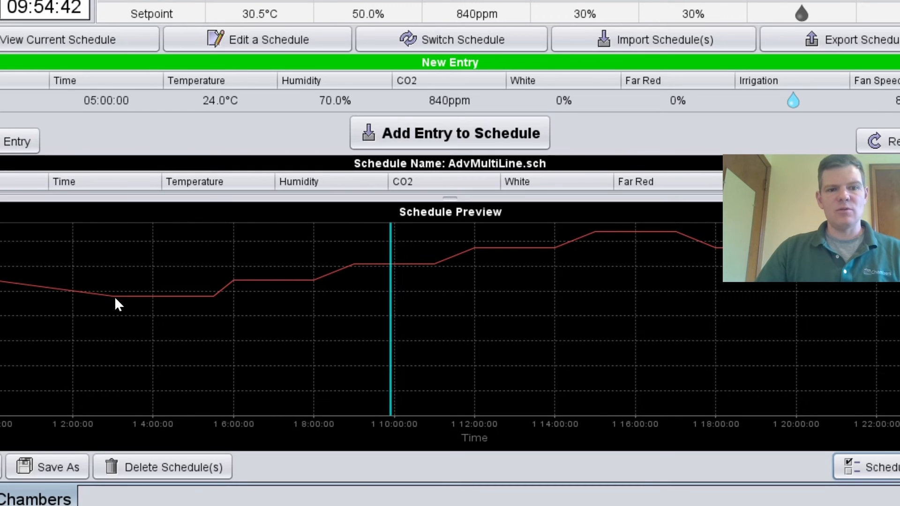
left_click_drag(383, 199, 389, 273)
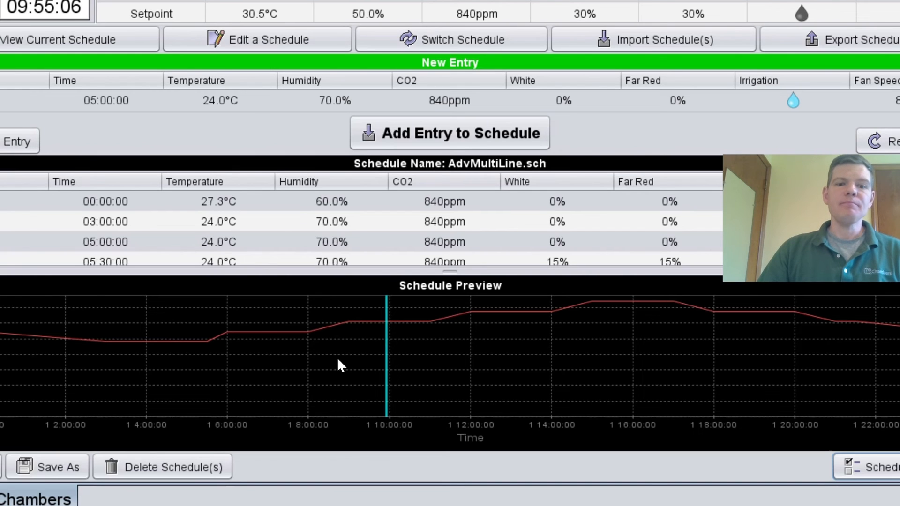
left_click_drag(411, 272, 429, 344)
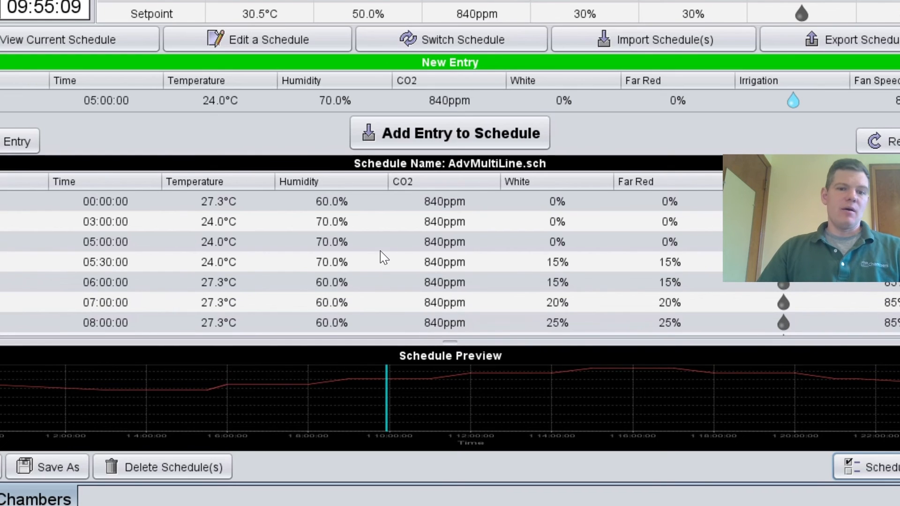